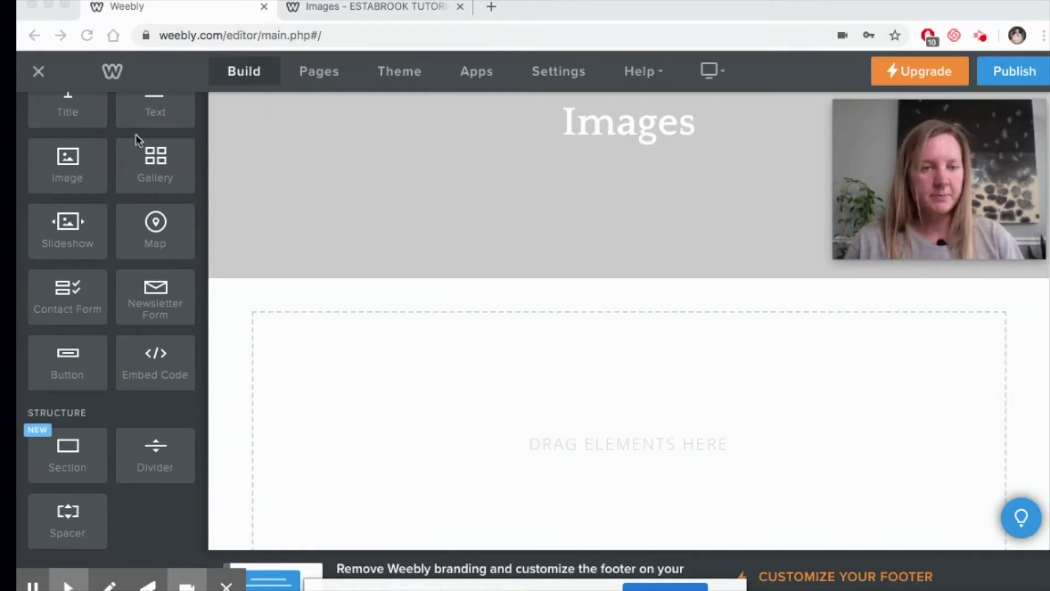
- Drop three Image elements onto the page: two side by side, plus one full-width above them
click(67, 172)
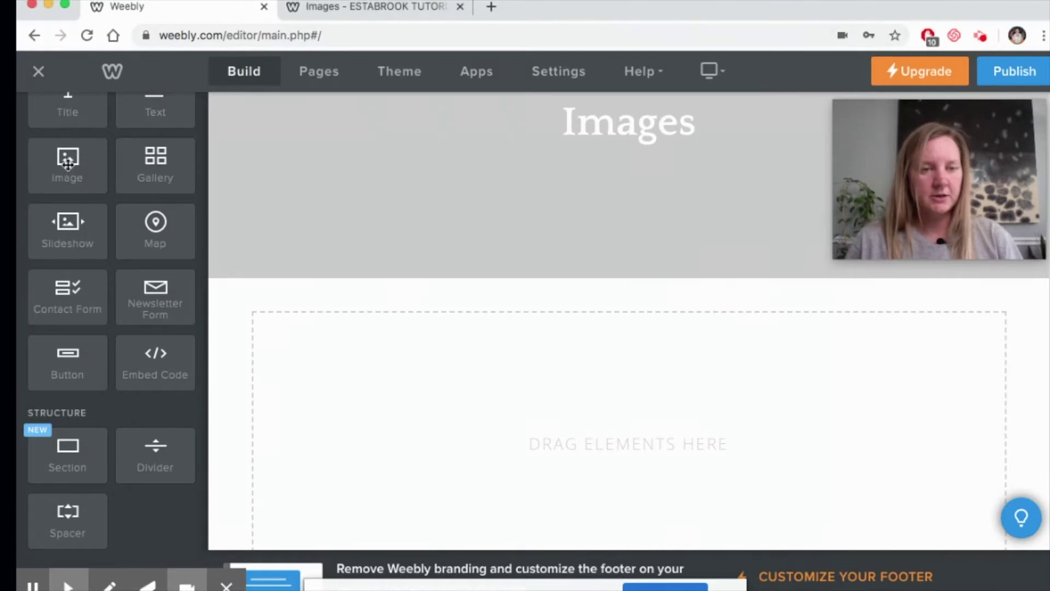
drag(68, 164, 430, 415)
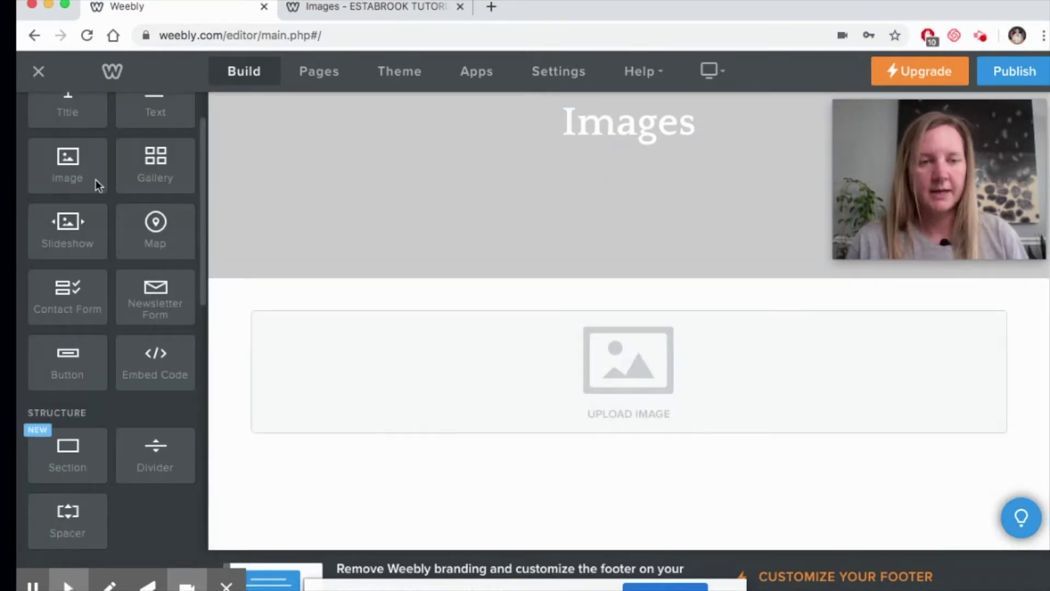
drag(95, 179, 241, 340)
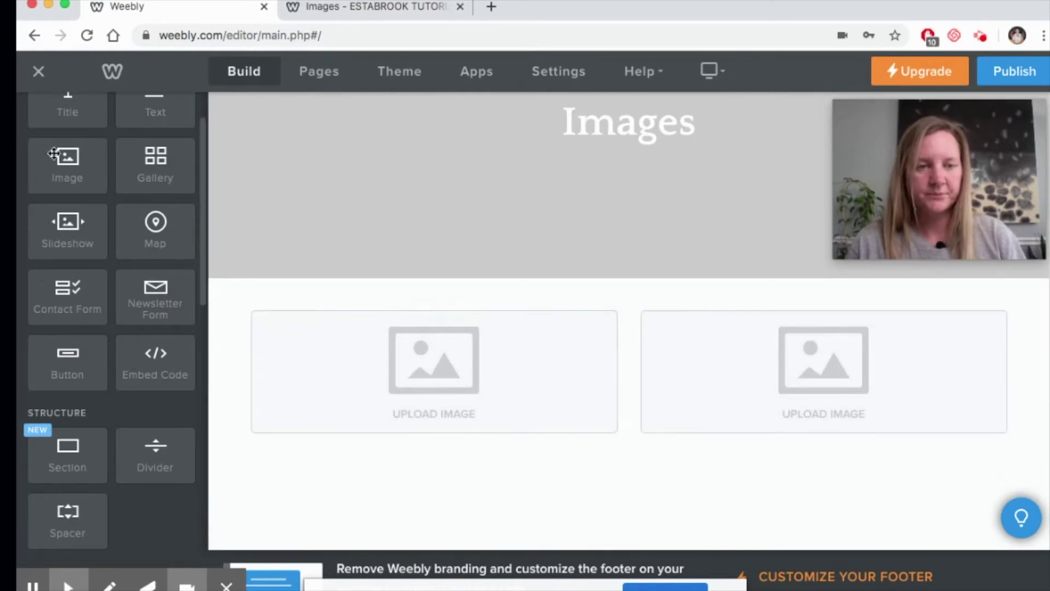
drag(64, 165, 618, 304)
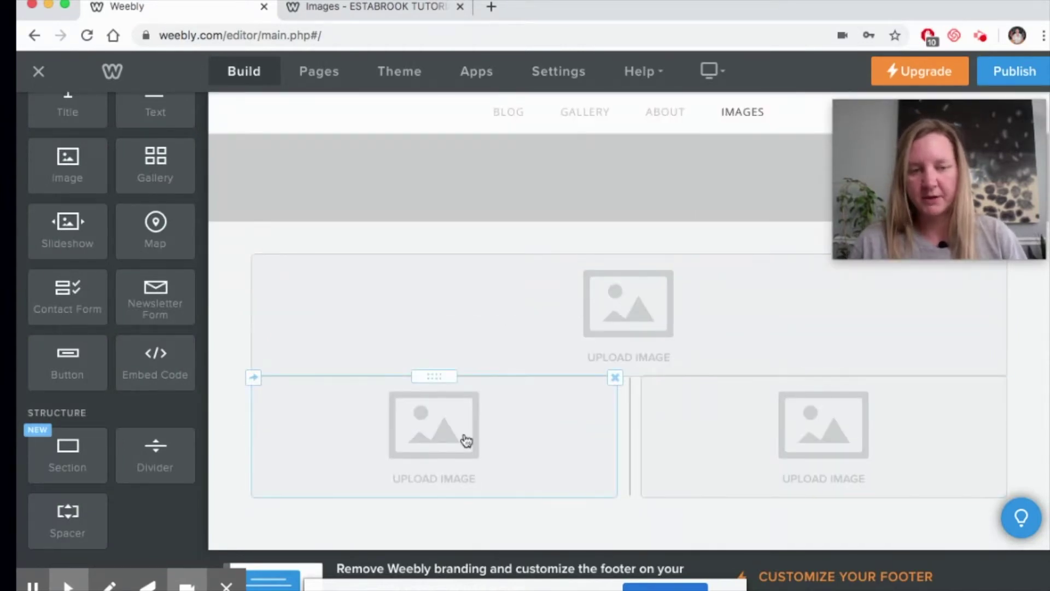
- Insert a Spacer and a Divider line between the top image block and the two-column pair
scroll(155, 448, down, 1)
scroll(155, 447, down, 1)
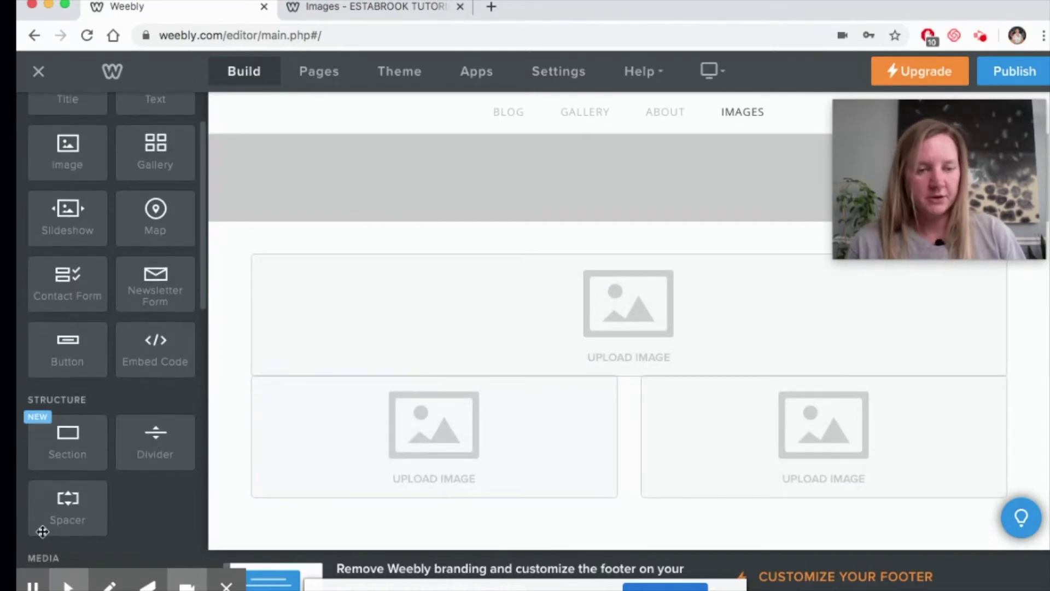
drag(57, 524, 613, 385)
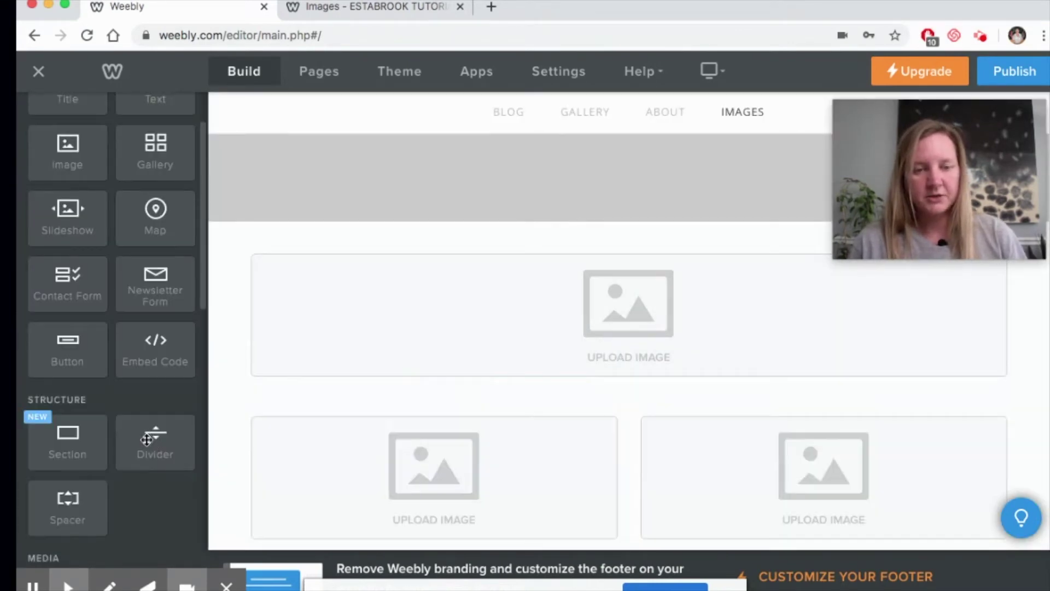
drag(147, 439, 619, 386)
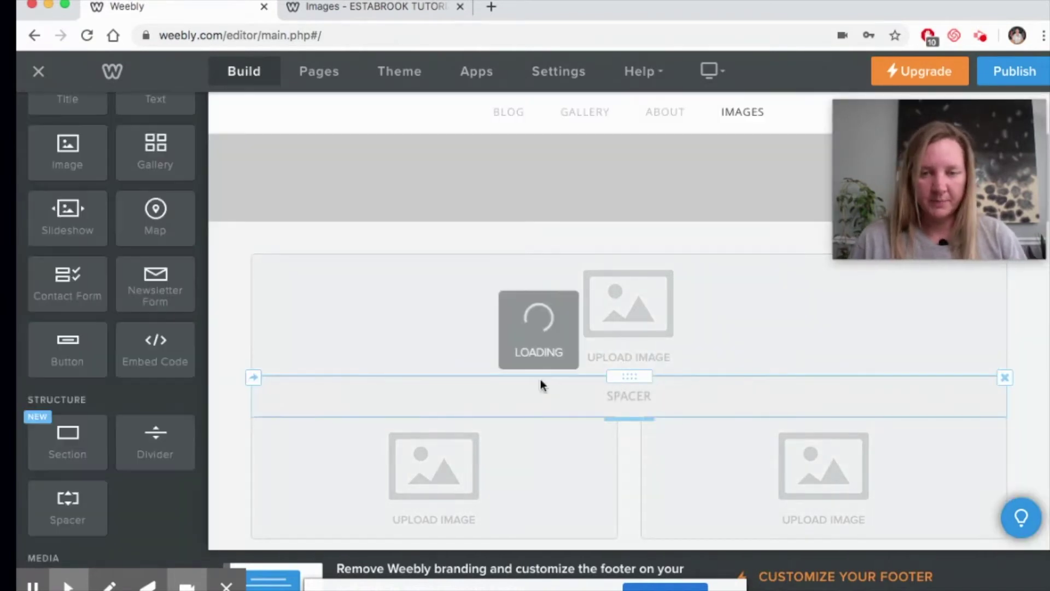
click(625, 318)
- Upload the black-and-white beach photo into the top block, shrink it slightly, and open Edit Image
click(606, 304)
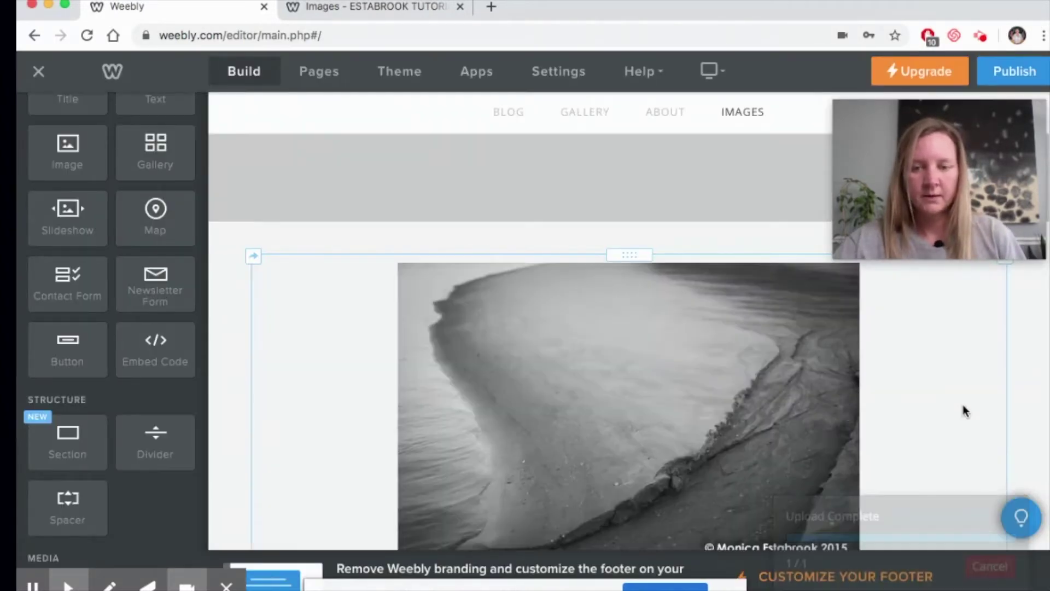
scroll(957, 405, down, 2)
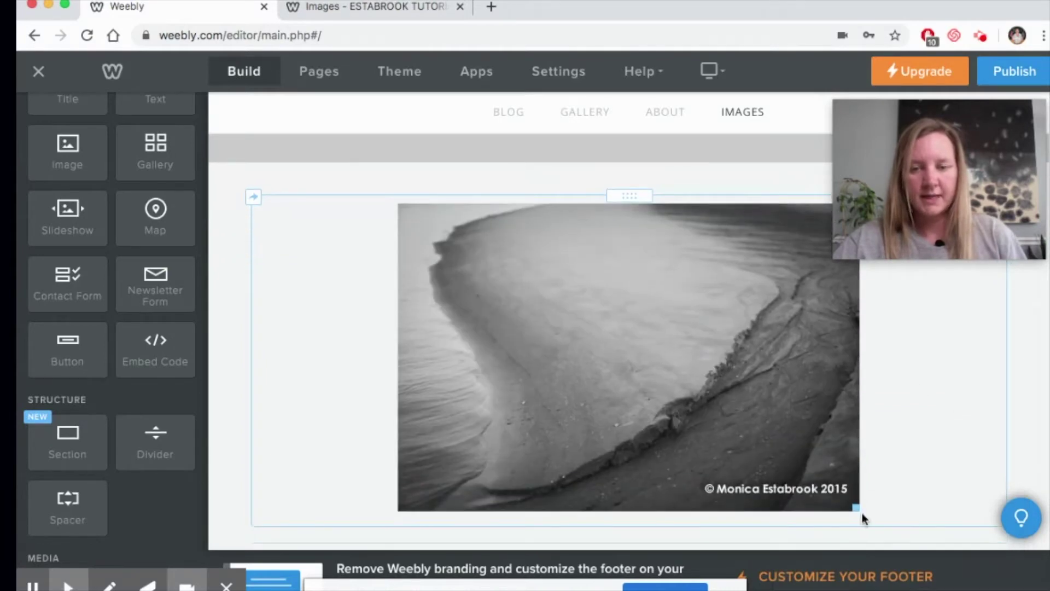
drag(856, 509, 812, 449)
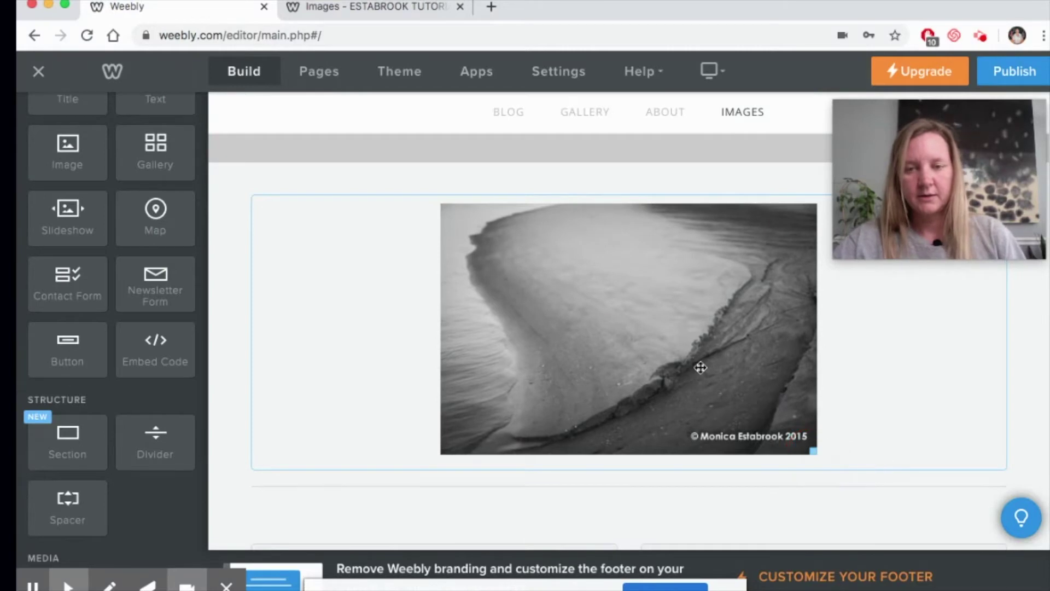
click(627, 317)
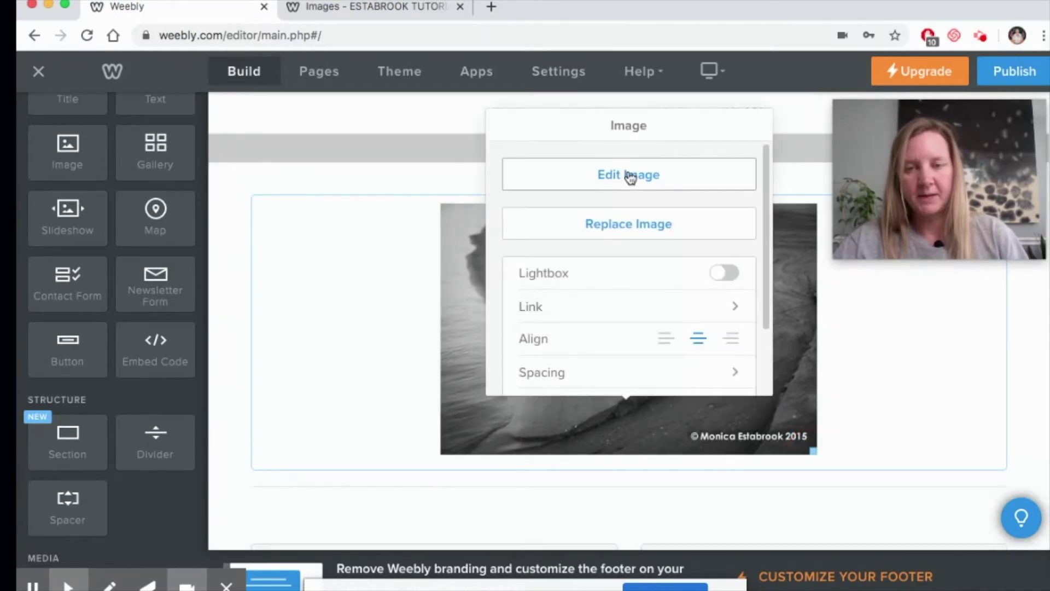
click(630, 176)
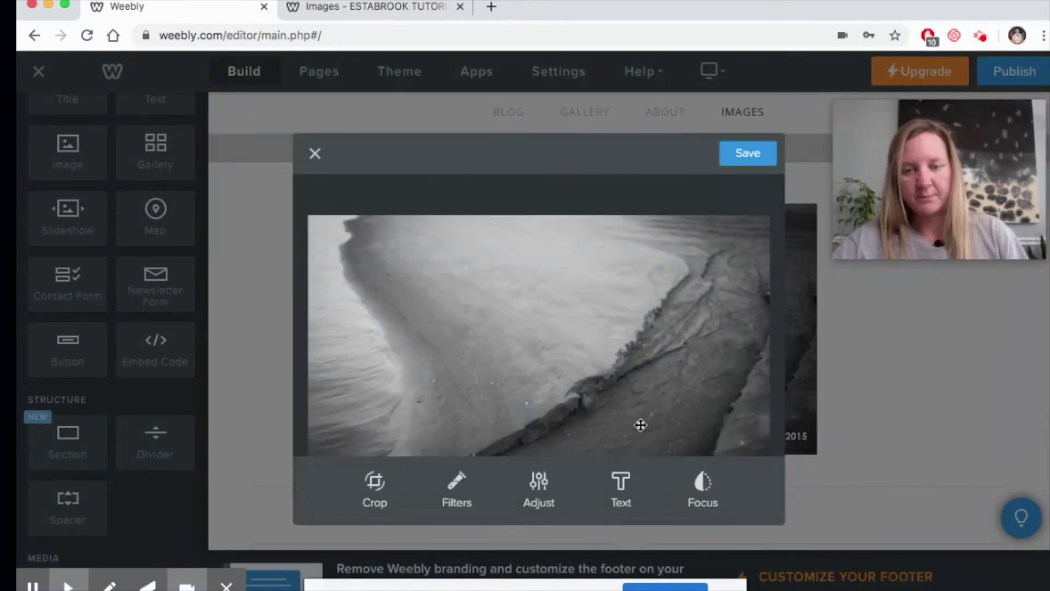
click(315, 155)
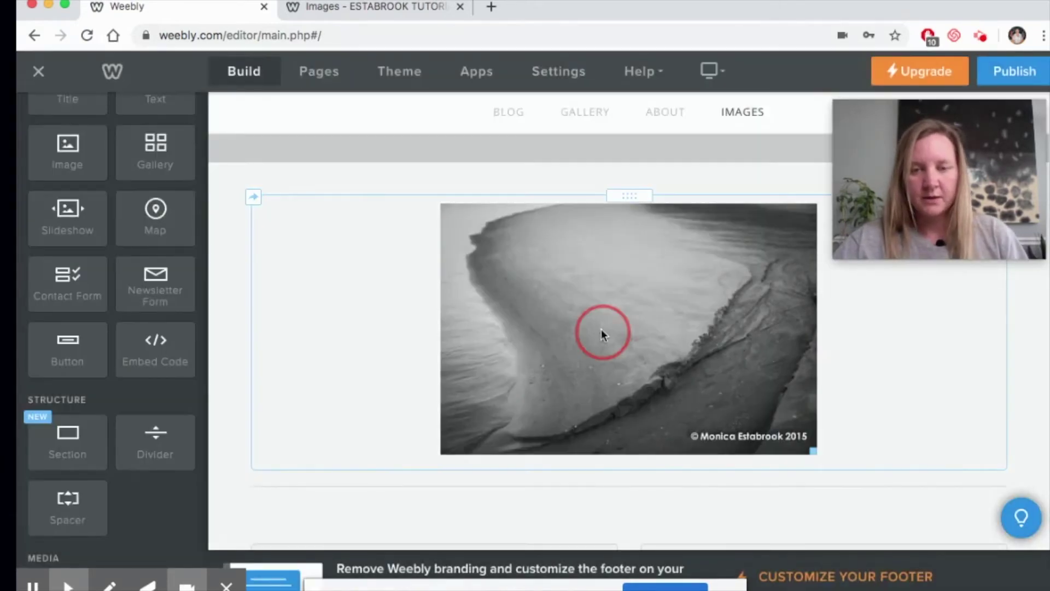
- Turn on Lightbox for the beach photo, leaving its margins at 10 top/bottom and 0 sides
click(602, 329)
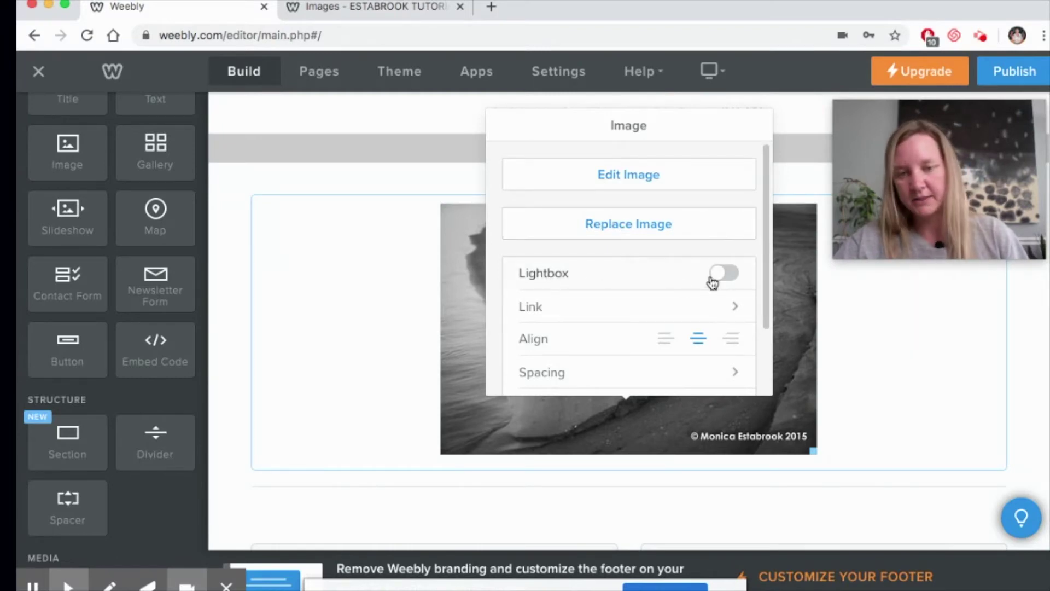
click(734, 275)
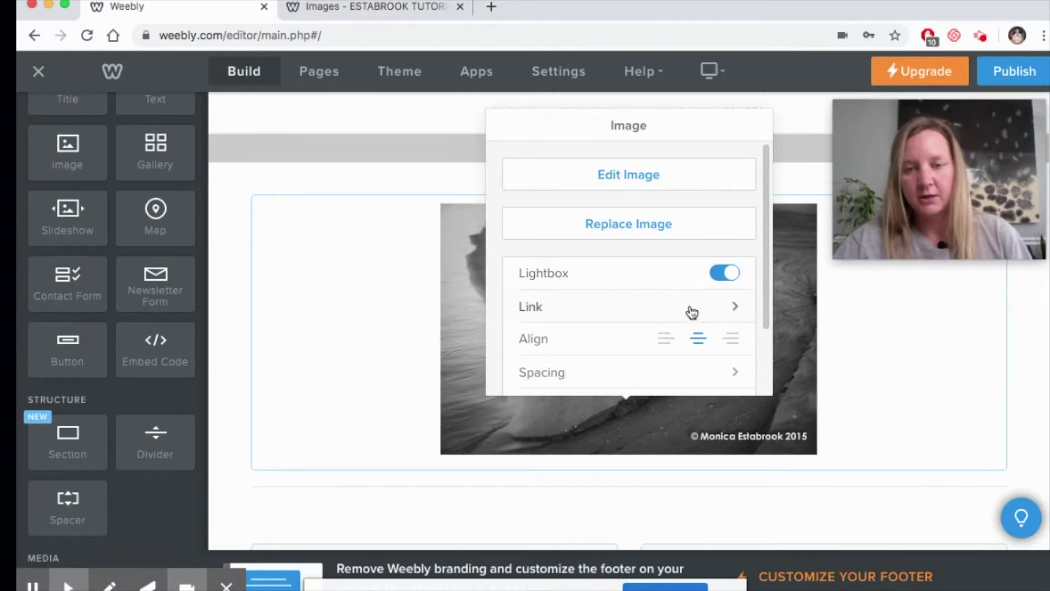
scroll(697, 322, down, 2)
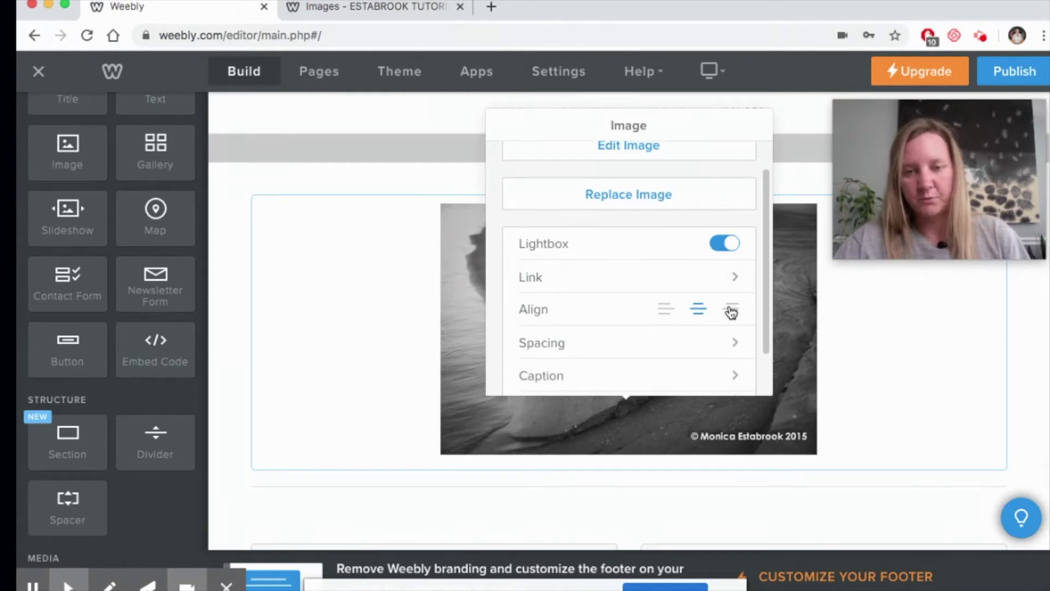
scroll(717, 306, down, 3)
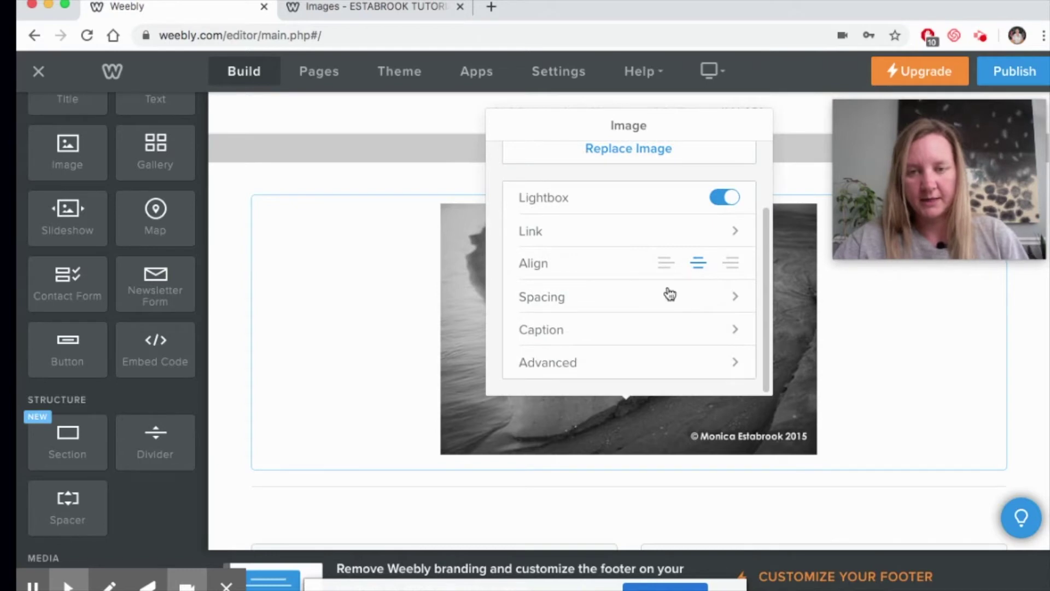
click(725, 300)
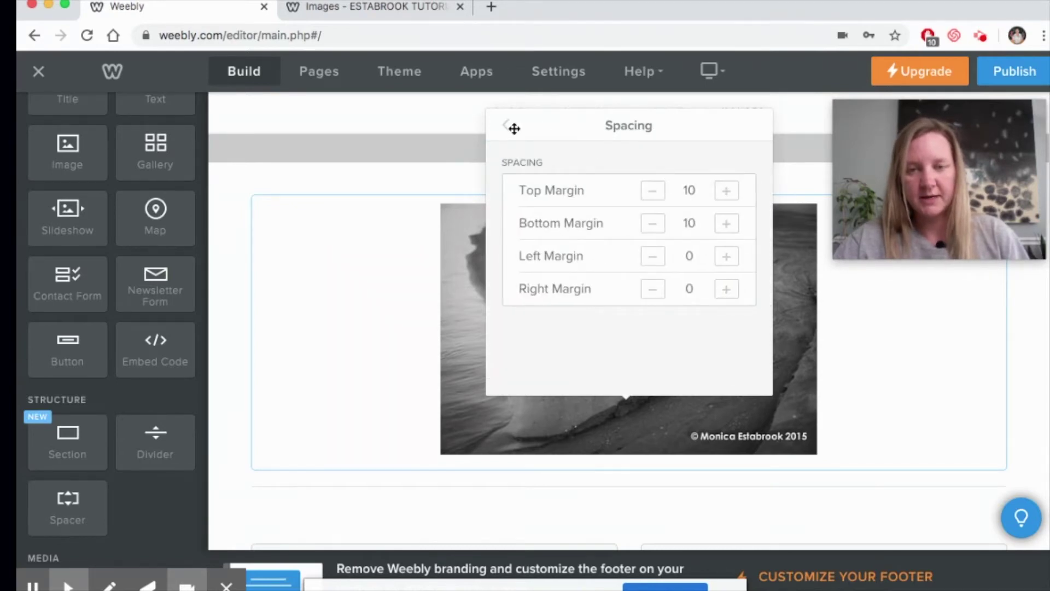
click(504, 130)
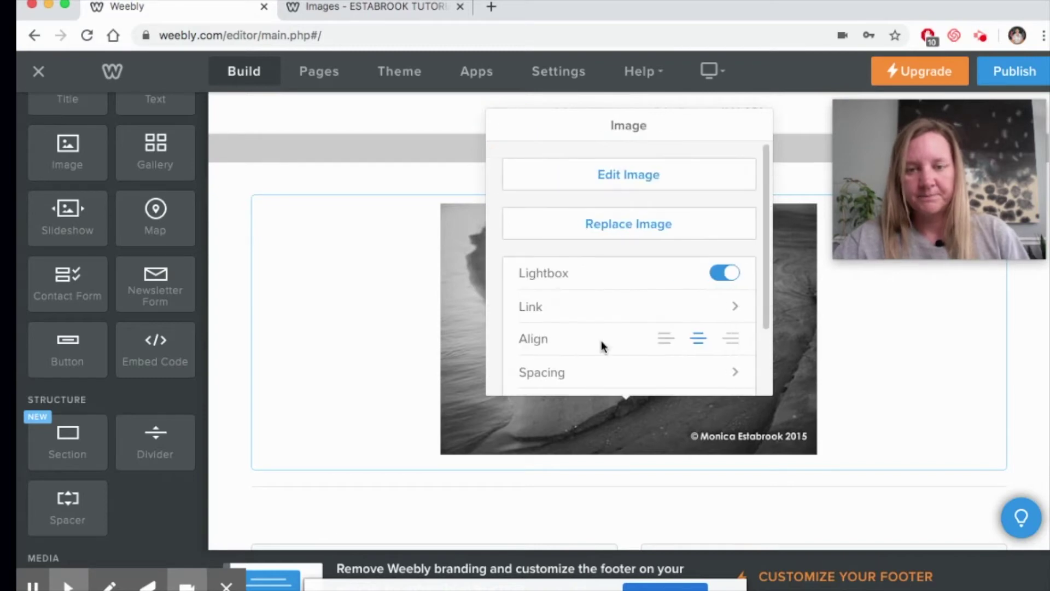
scroll(612, 331, down, 2)
click(614, 338)
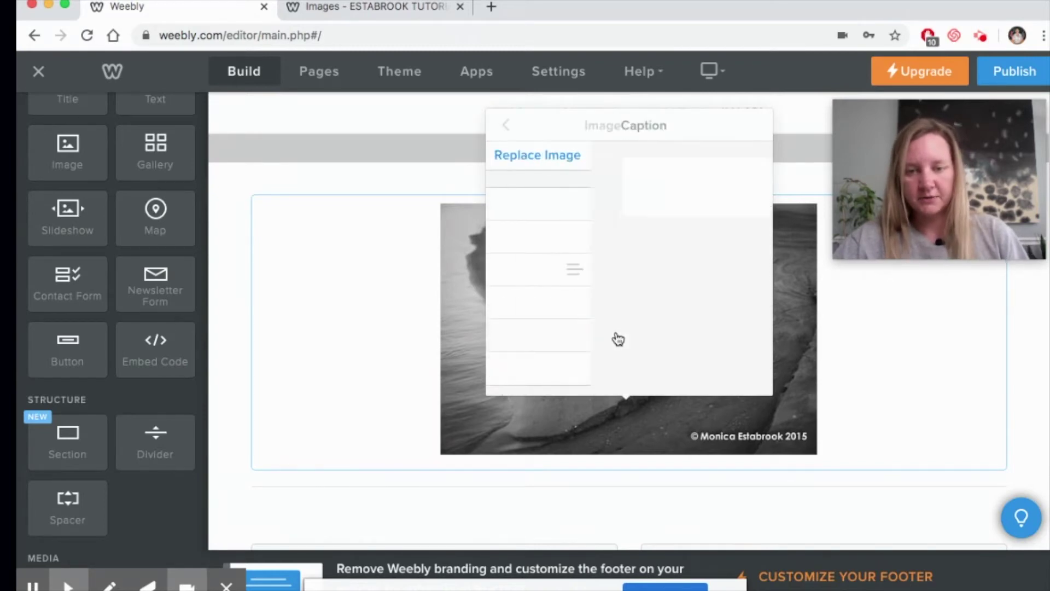
- Caption the photo 'SC Beach' and bring up its Advanced settings
click(603, 176)
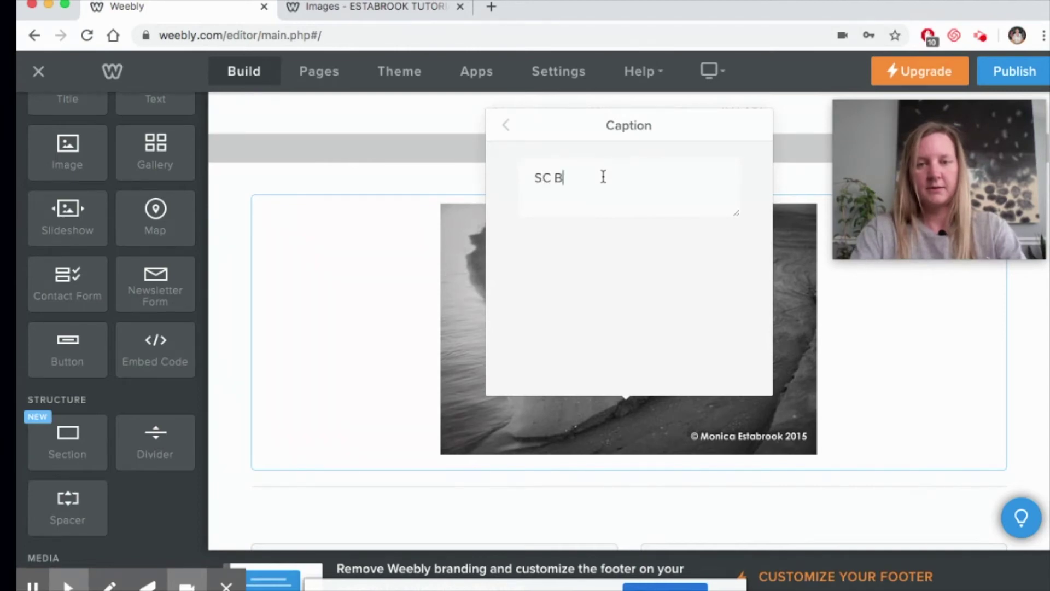
click(505, 130)
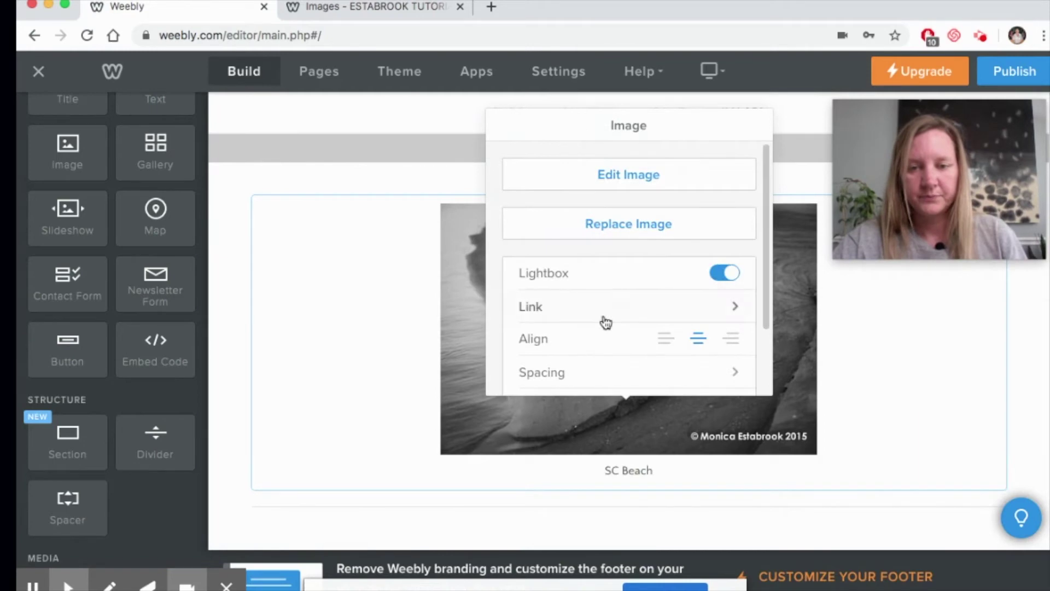
scroll(605, 323, down, 3)
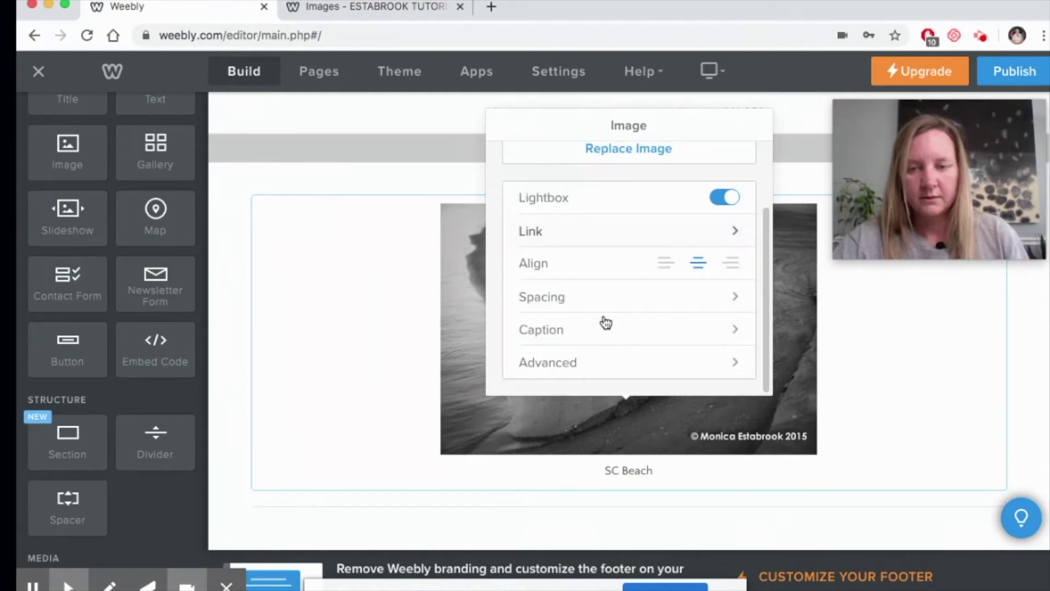
click(622, 372)
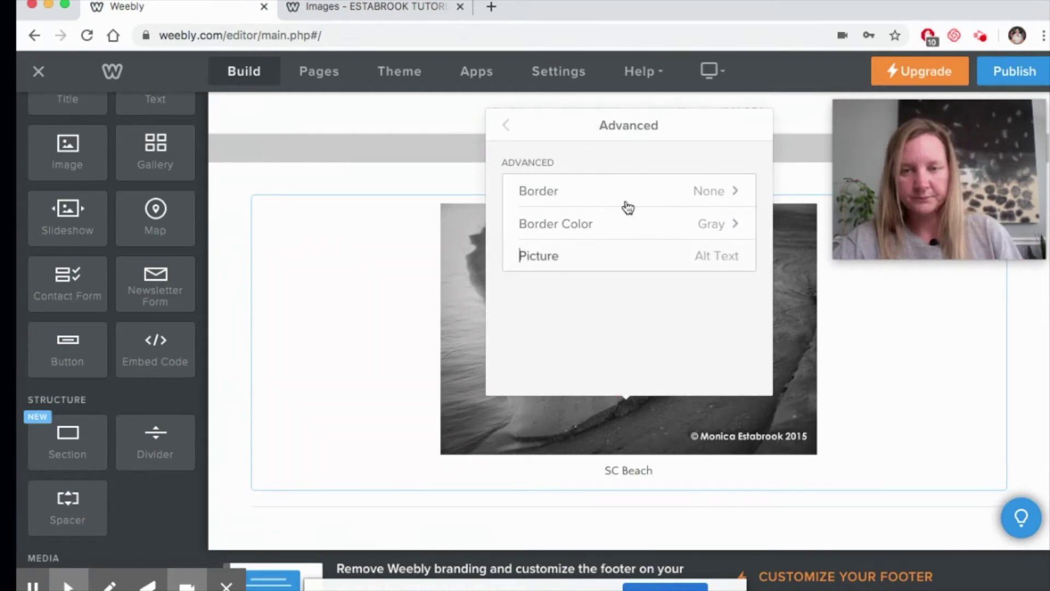
- Set the photo's Border to Thick and its Border Color to Black
click(725, 198)
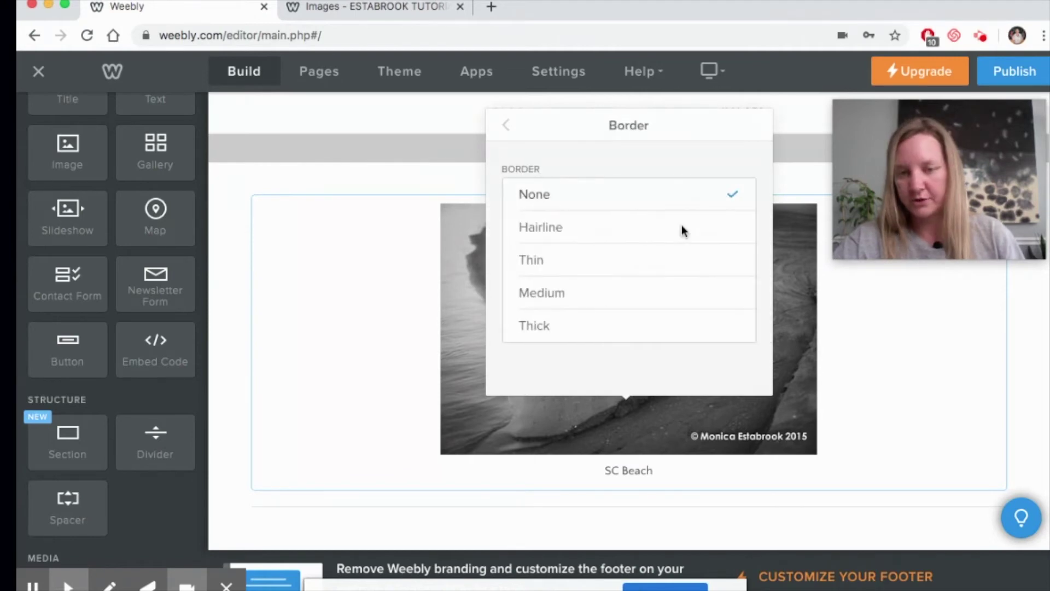
click(598, 324)
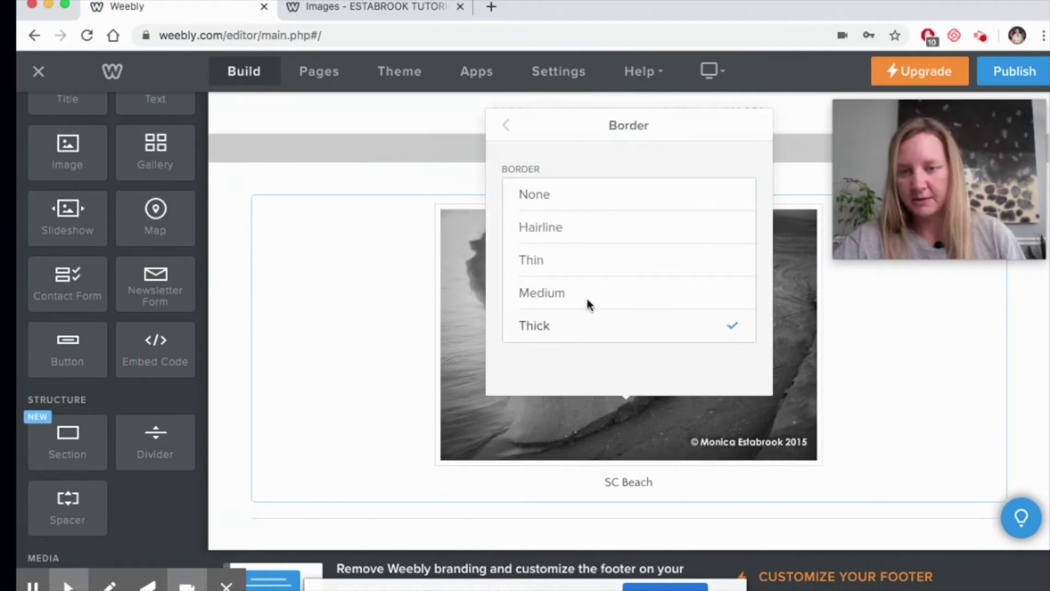
click(507, 134)
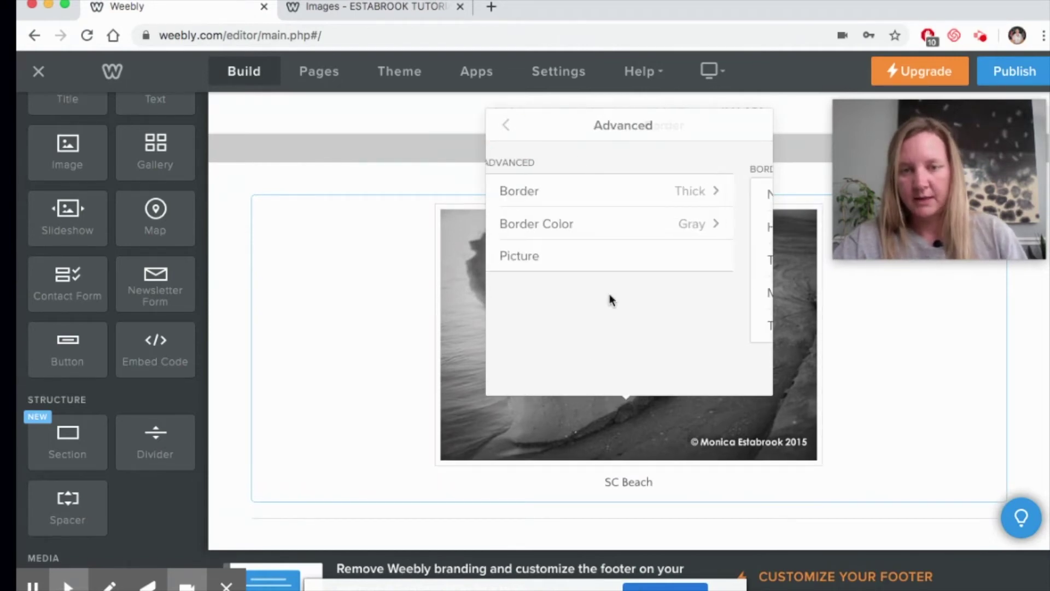
click(729, 228)
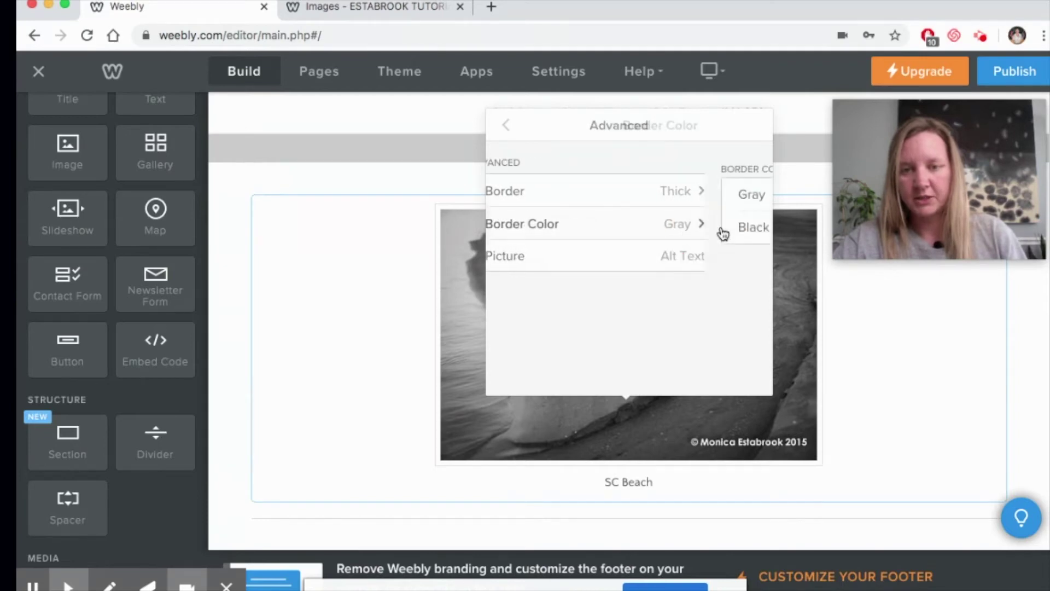
click(661, 235)
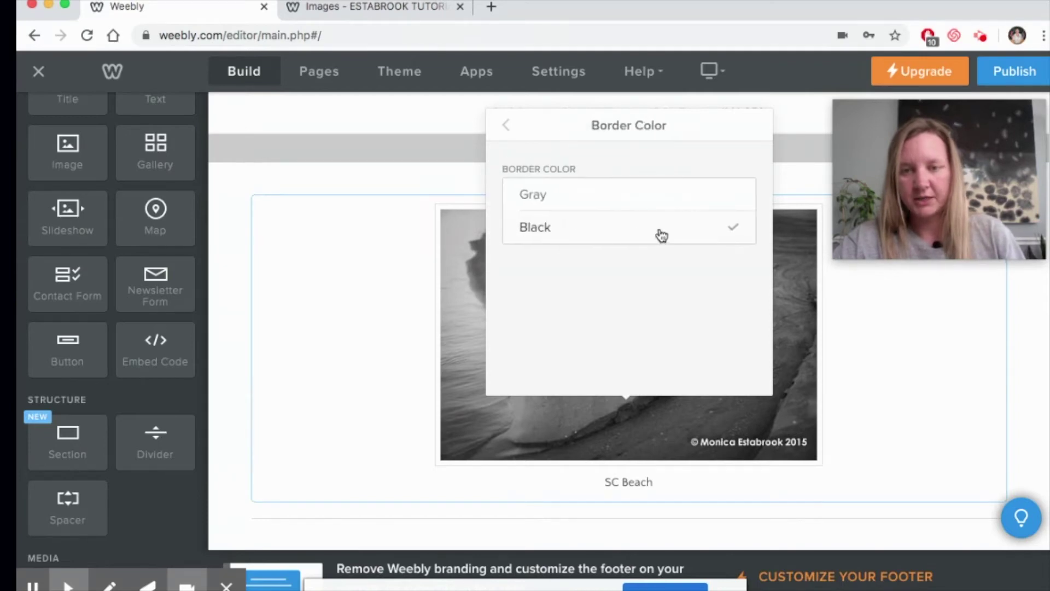
click(513, 128)
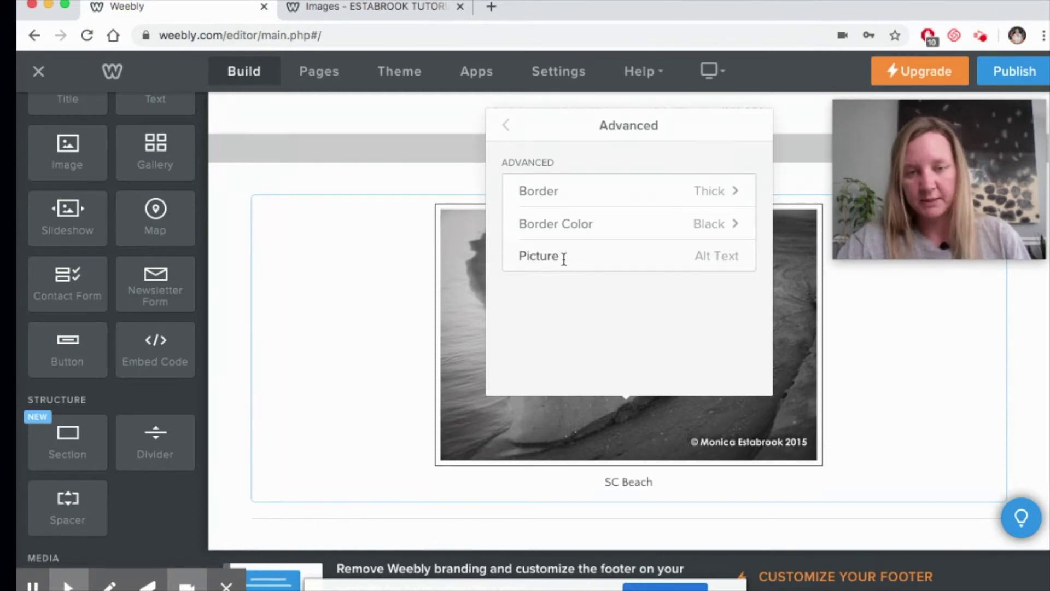
- Replace the Picture alt text with 'Black and white photograph of a South Carolina sandy beach'
drag(564, 260, 504, 250)
text(P)
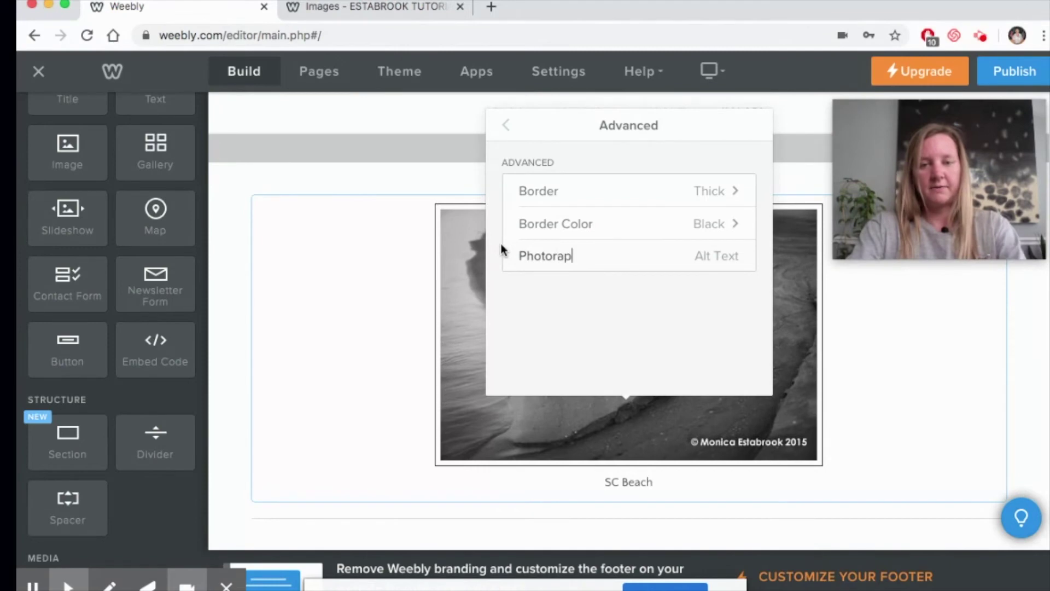
text(hot)
key(BackSpace)
key(BackSpace)
key(BackSpace)
key(BackSpace)
text(Bla)
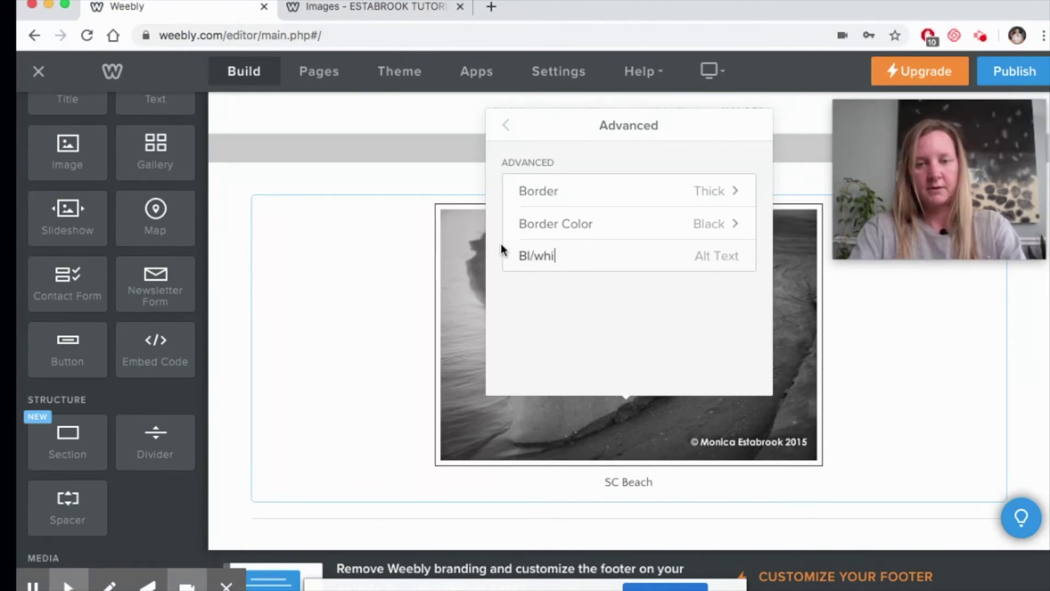
key(BackSpace)
key(BackSpace)
key(BackSpace)
key(BackSpace)
text(ack an)
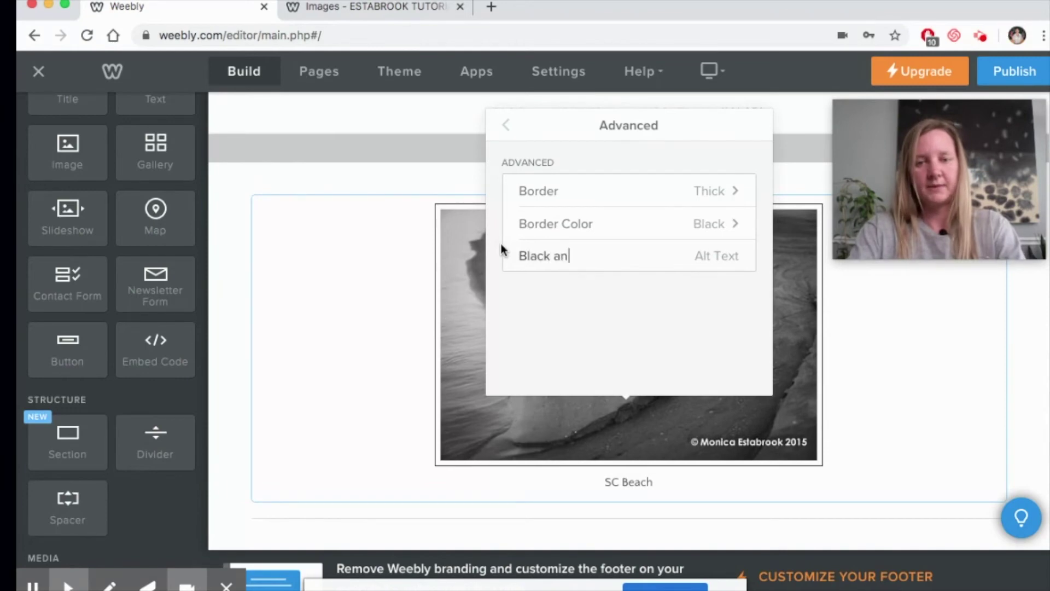
text(d white photgraph of a)
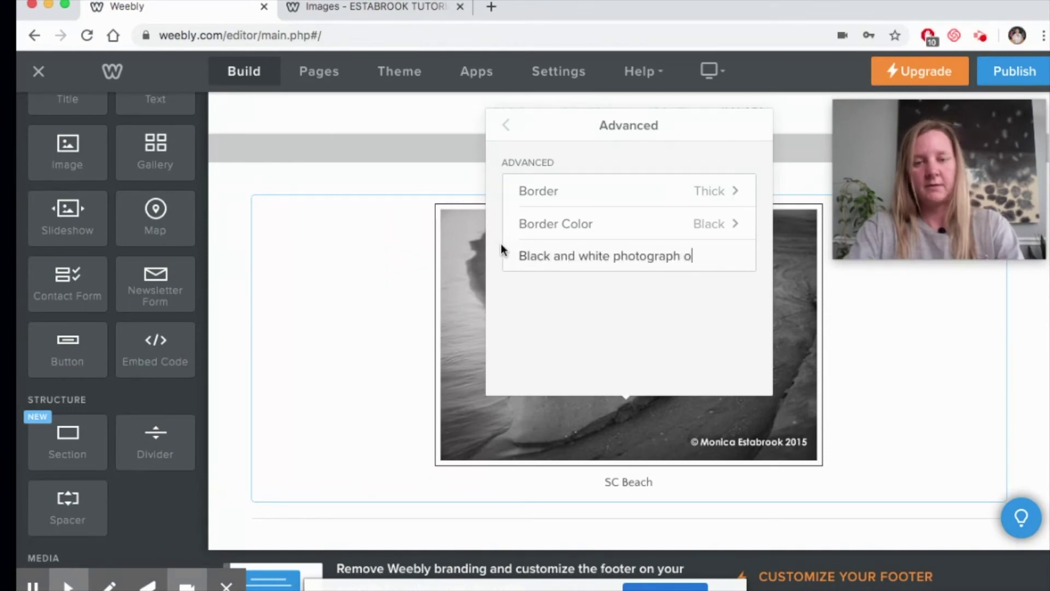
text( South Car)
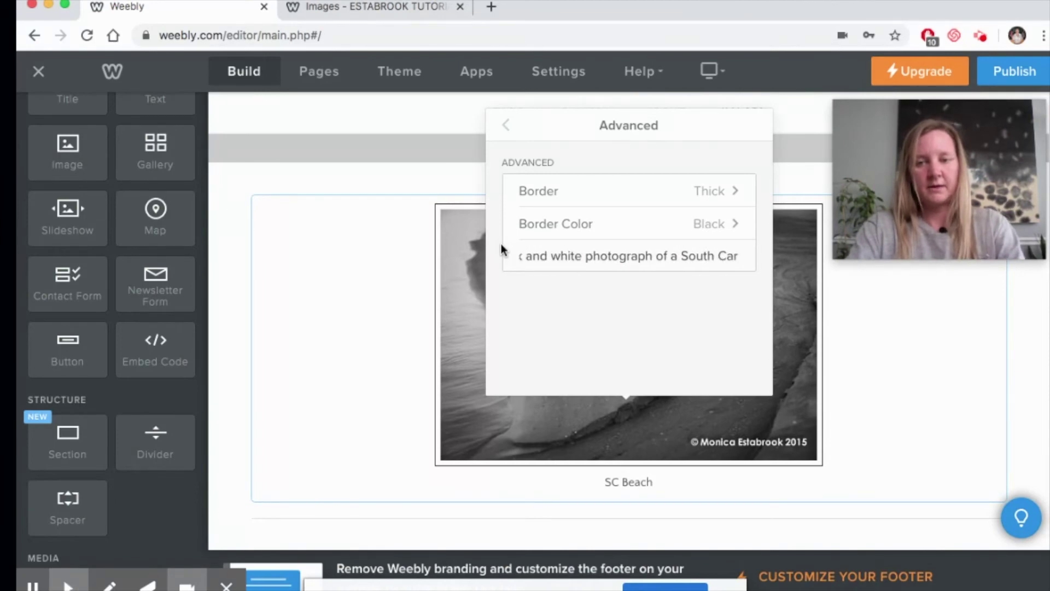
text(olina sandy)
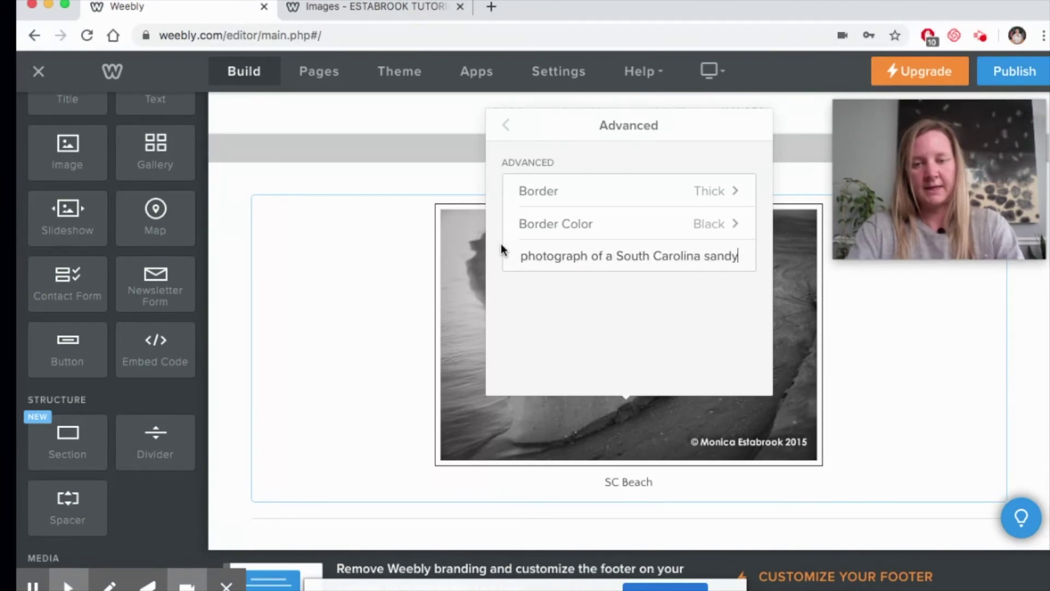
text( beach)
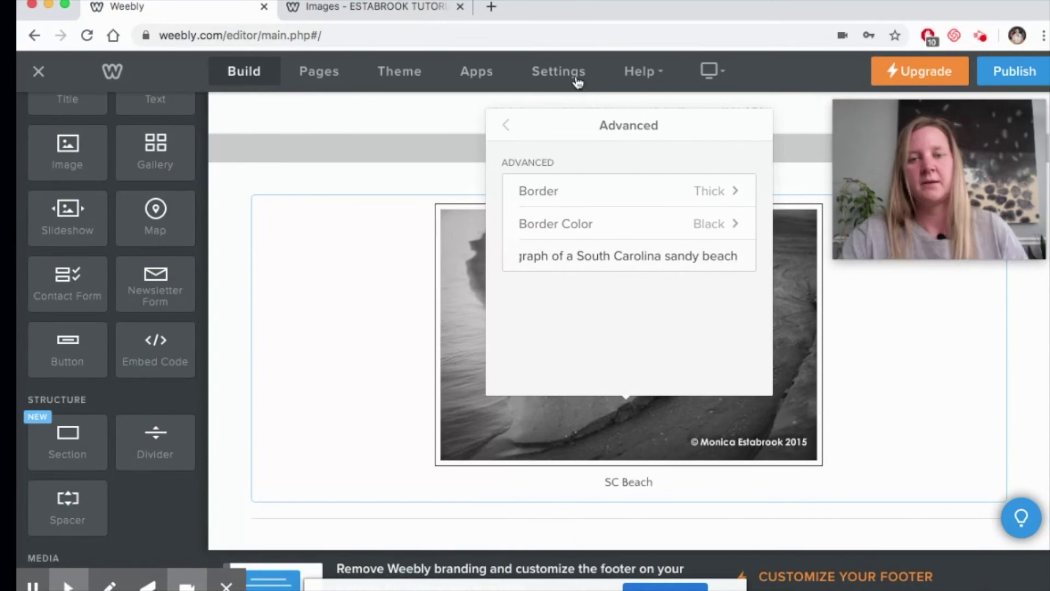
click(505, 126)
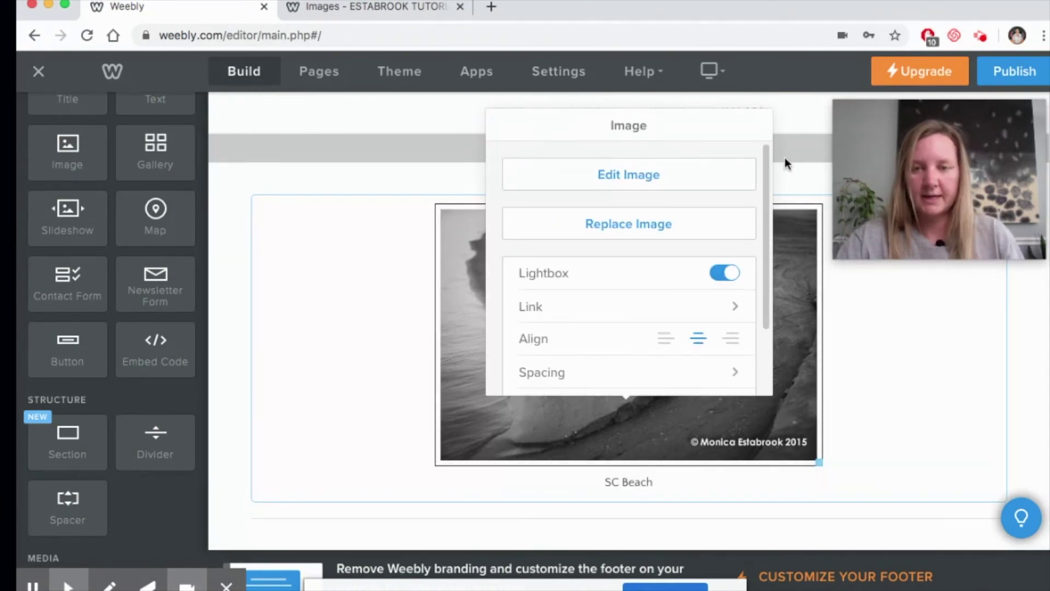
- Publish the site and open its live URL from the Website Published dialog
click(796, 172)
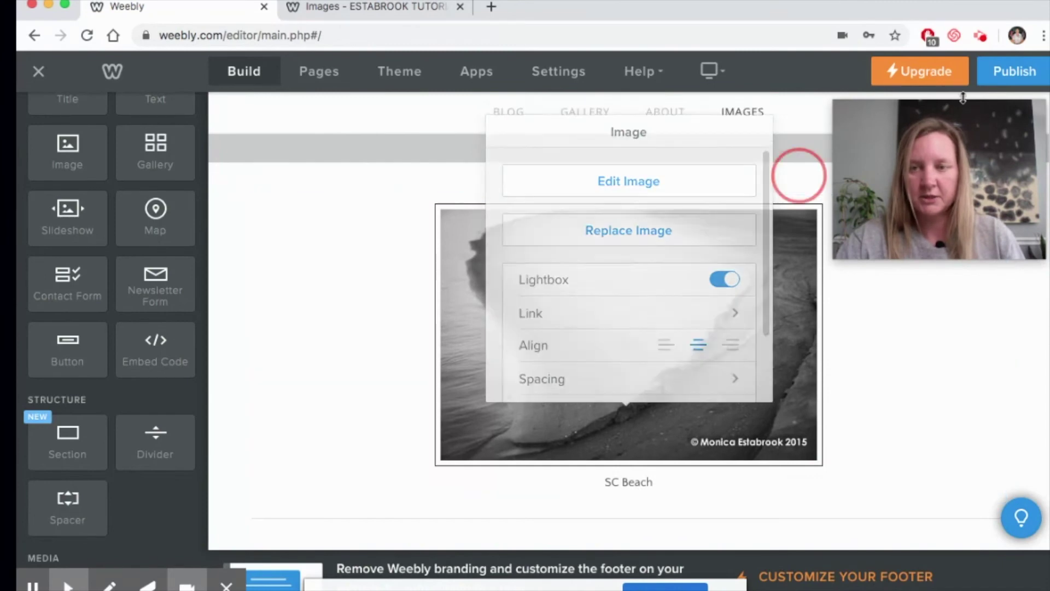
click(1015, 79)
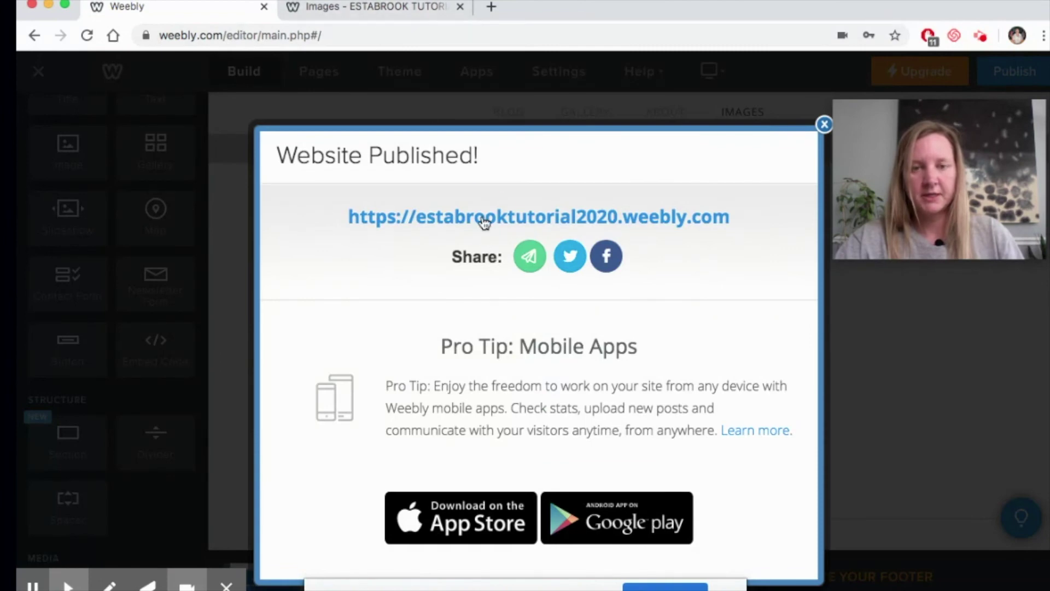
click(485, 219)
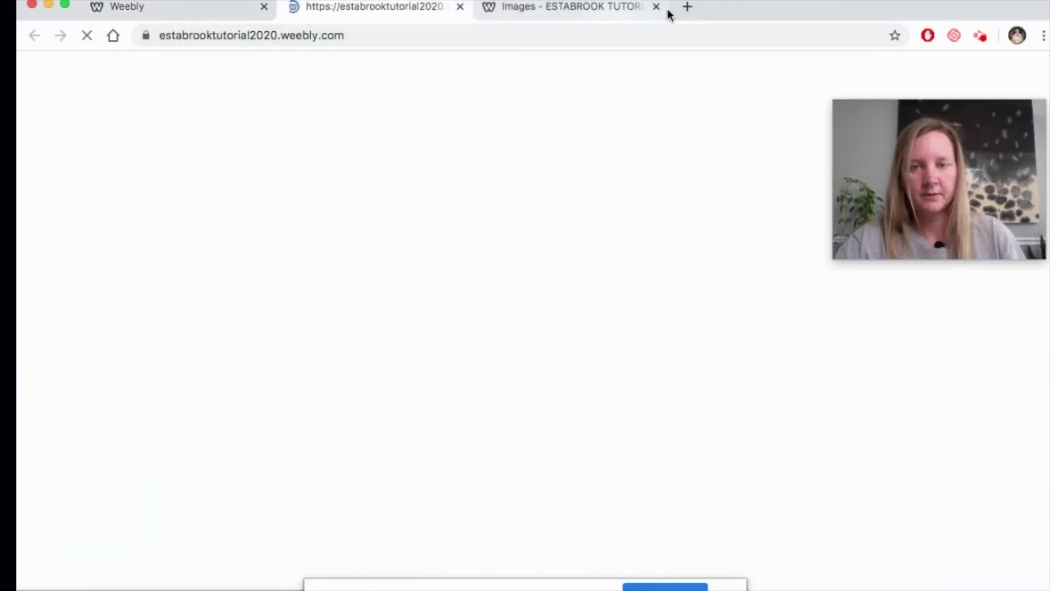
- On the live site's IMAGES page, open the bordered SC Beach photo in the lightbox
click(656, 7)
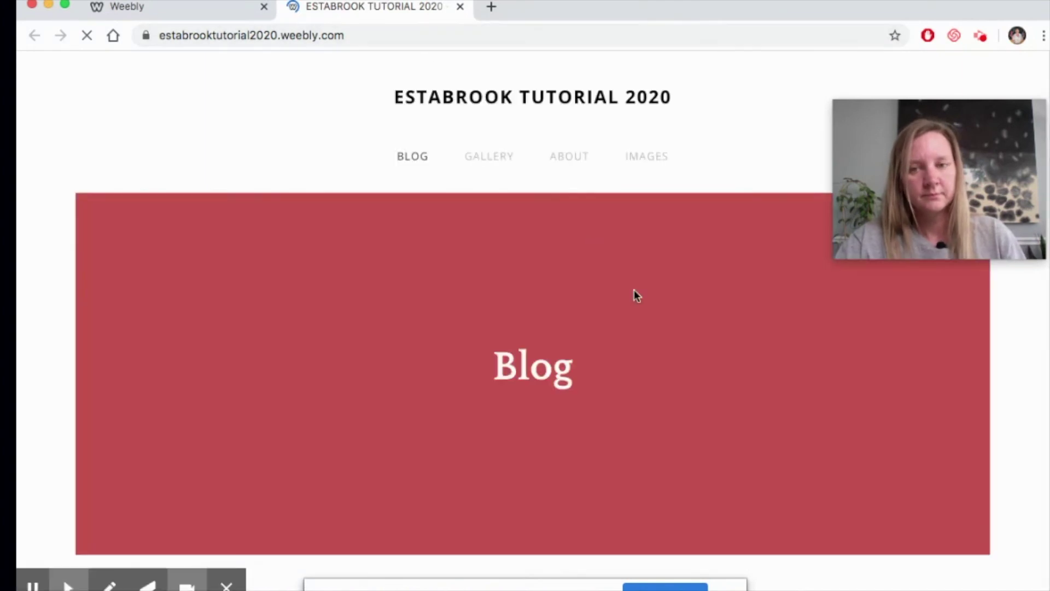
click(646, 156)
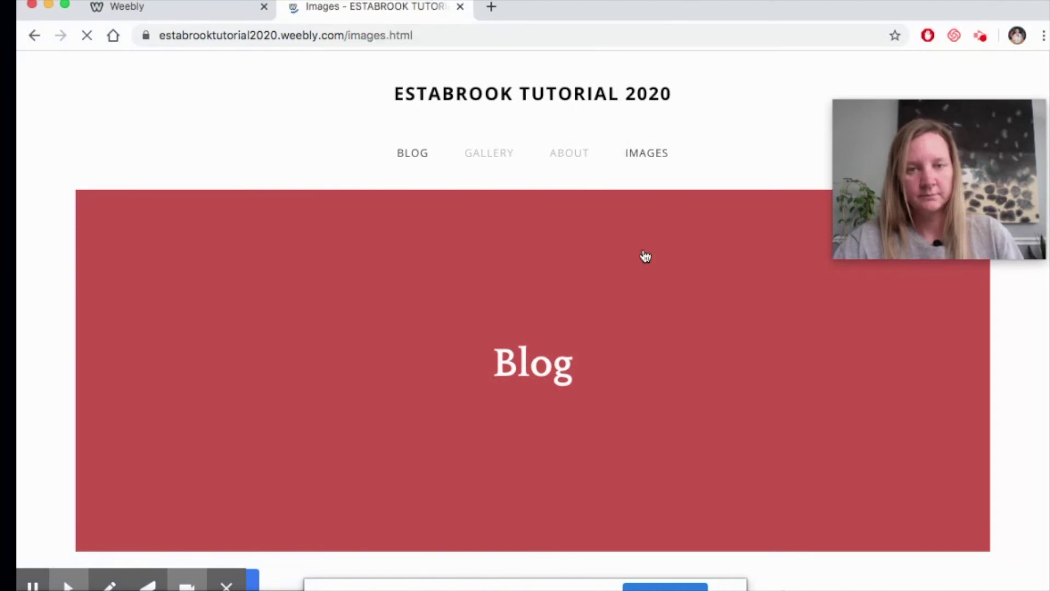
scroll(644, 254, down, 5)
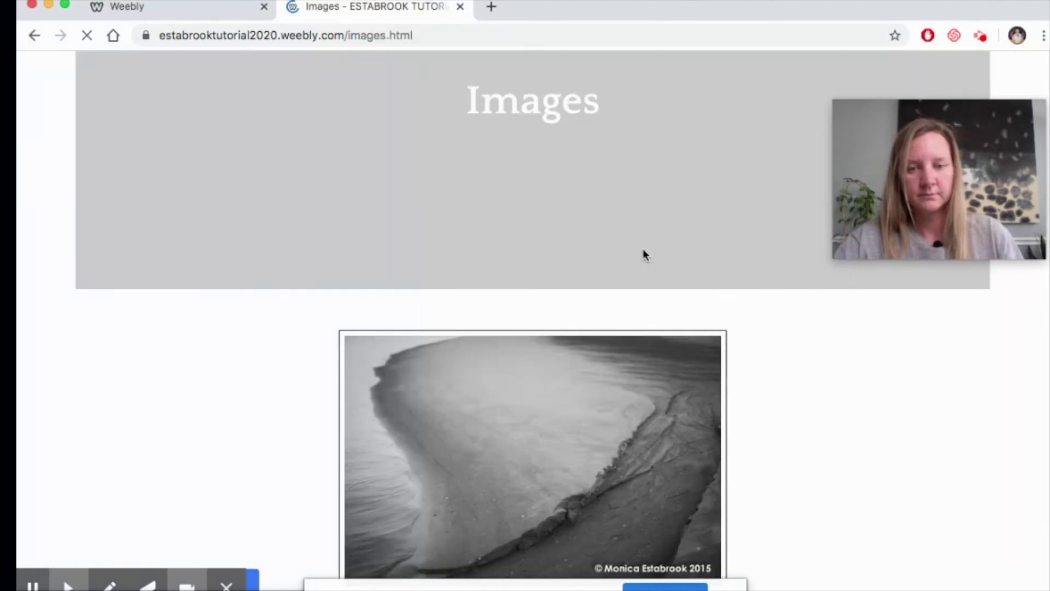
scroll(643, 255, down, 3)
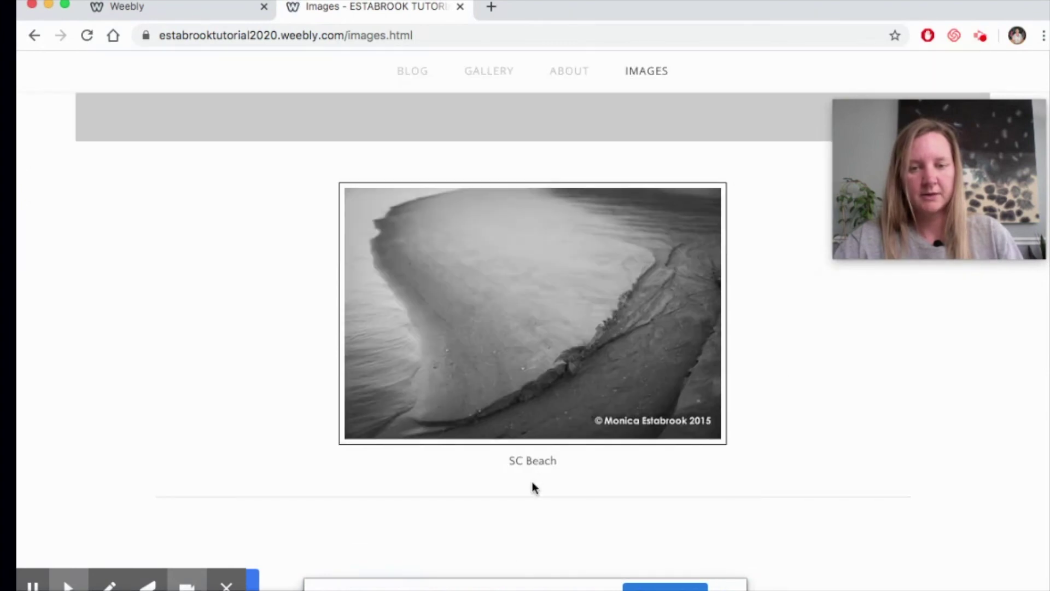
scroll(535, 464, down, 1)
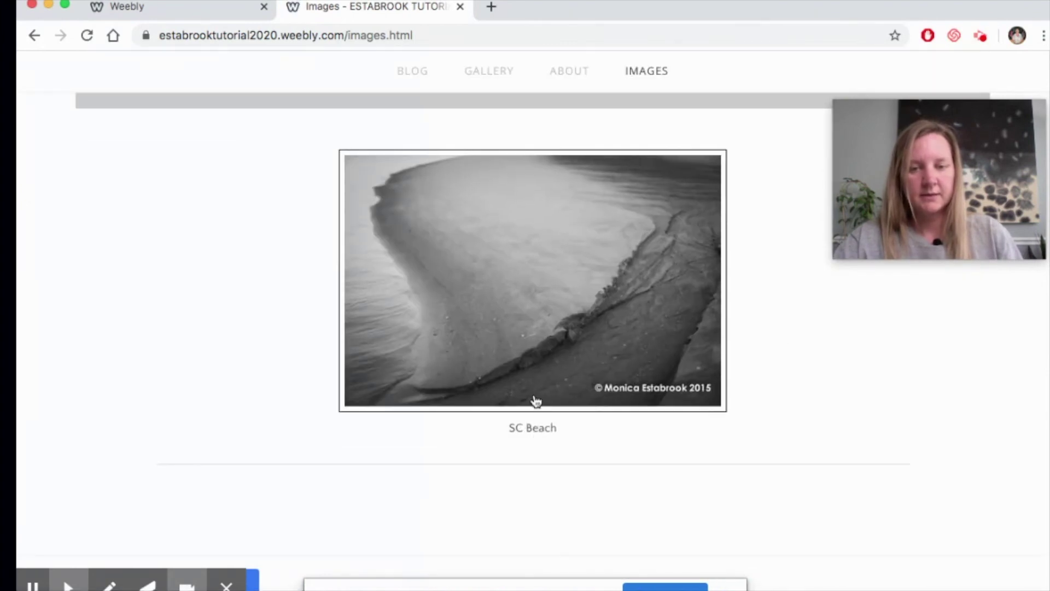
click(521, 265)
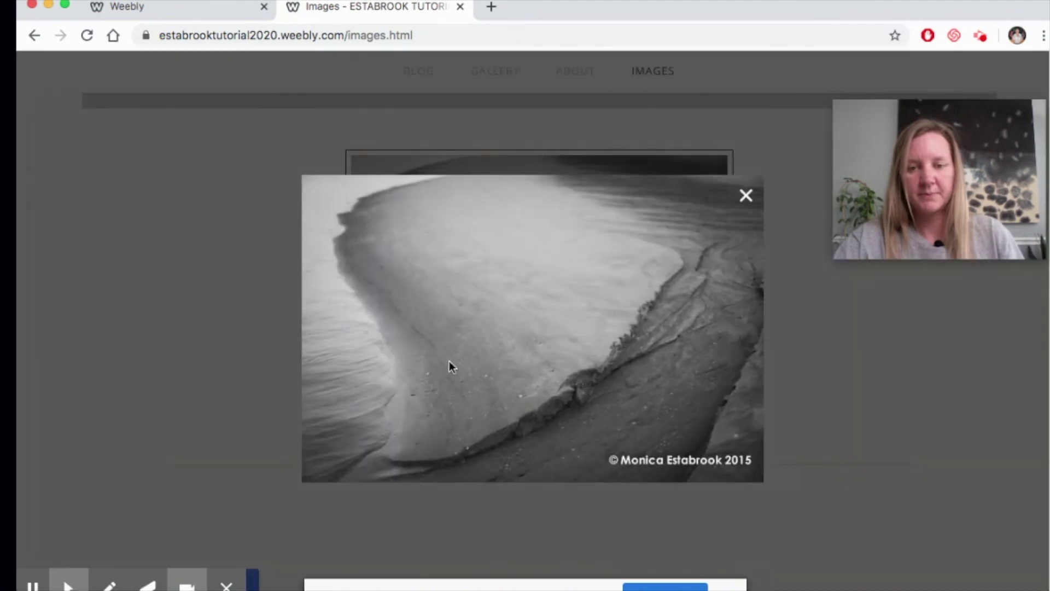
click(747, 198)
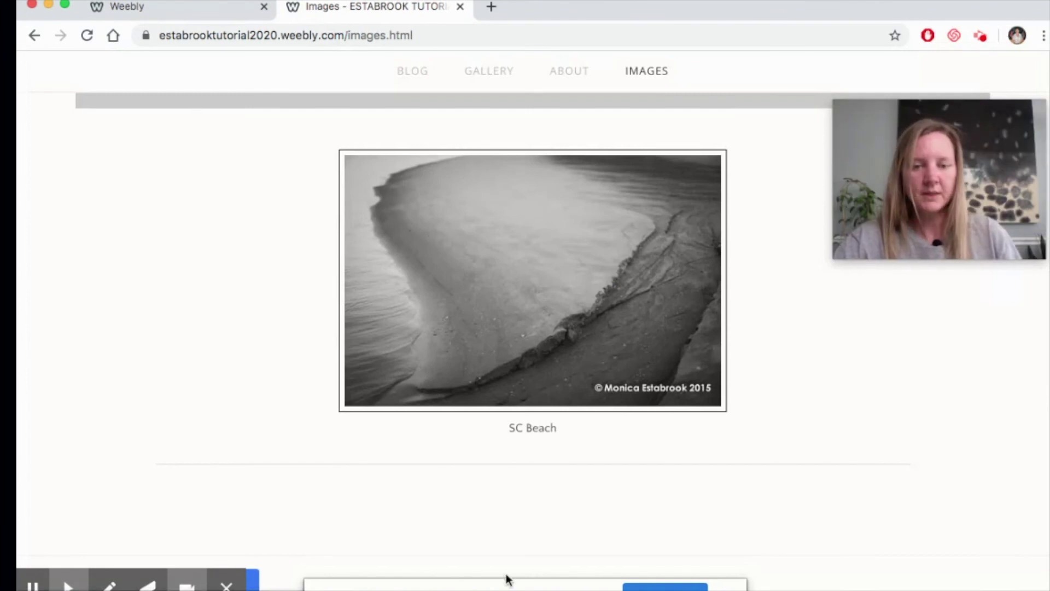